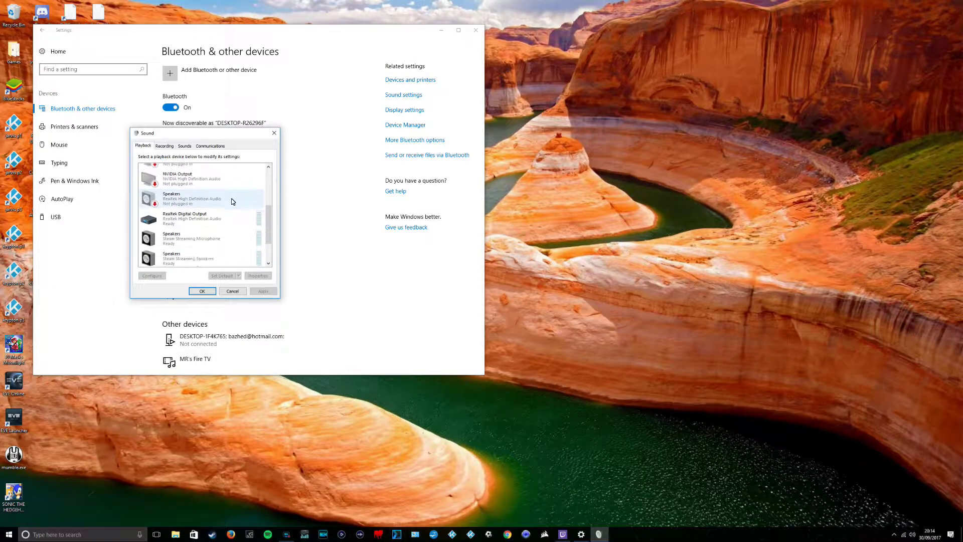
{"action": "scroll", "coordinate": [232, 201], "scroll_direction": "down", "scroll_amount": 1}
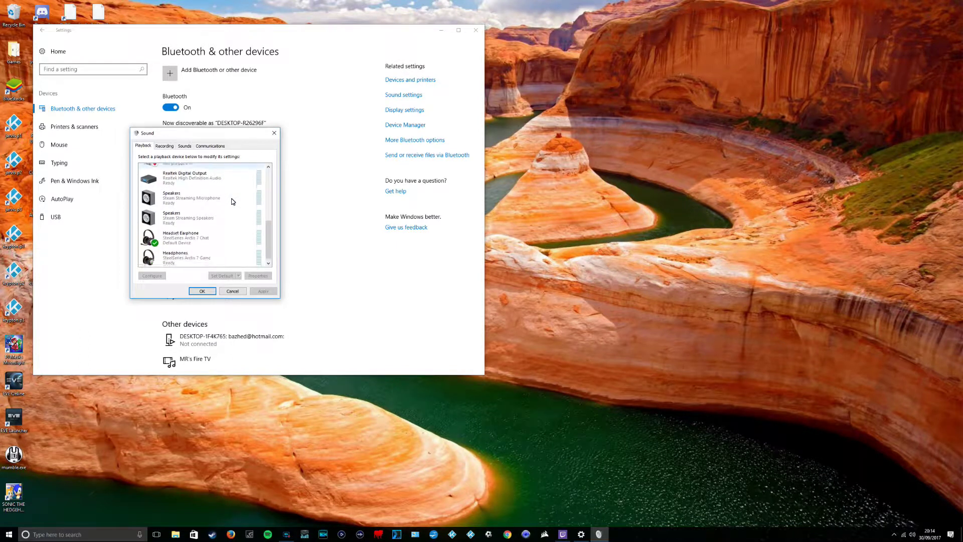
Check the options for the Headset Earphone playback device
{"action": "right_click", "coordinate": [192, 243]}
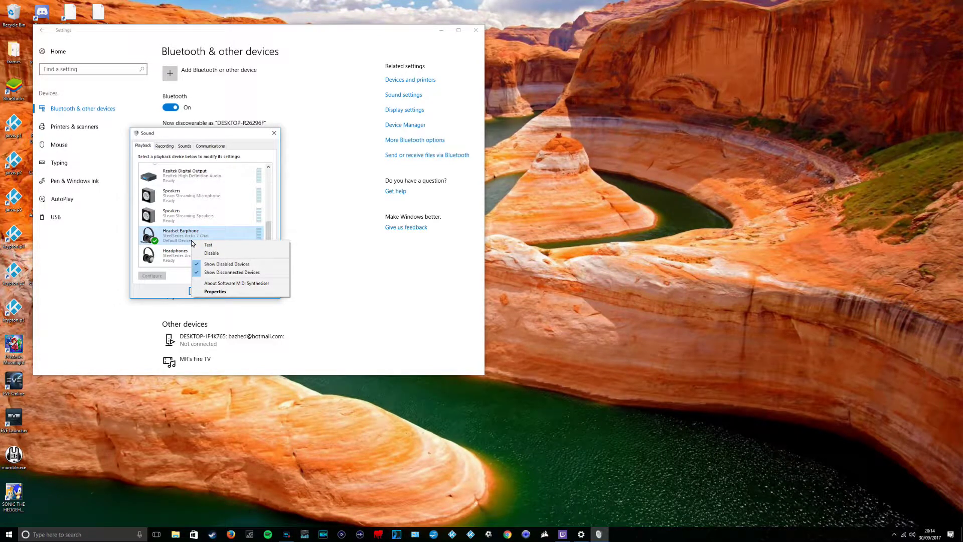
{"action": "left_click", "coordinate": [170, 293]}
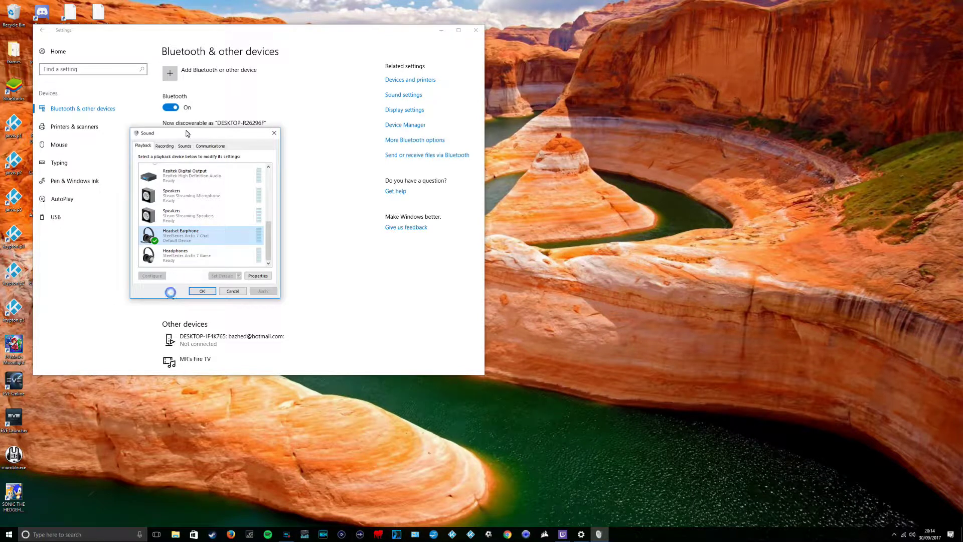
On the Recording tab, check the Headset Microphone's options to confirm it is the default
{"action": "left_click", "coordinate": [165, 146]}
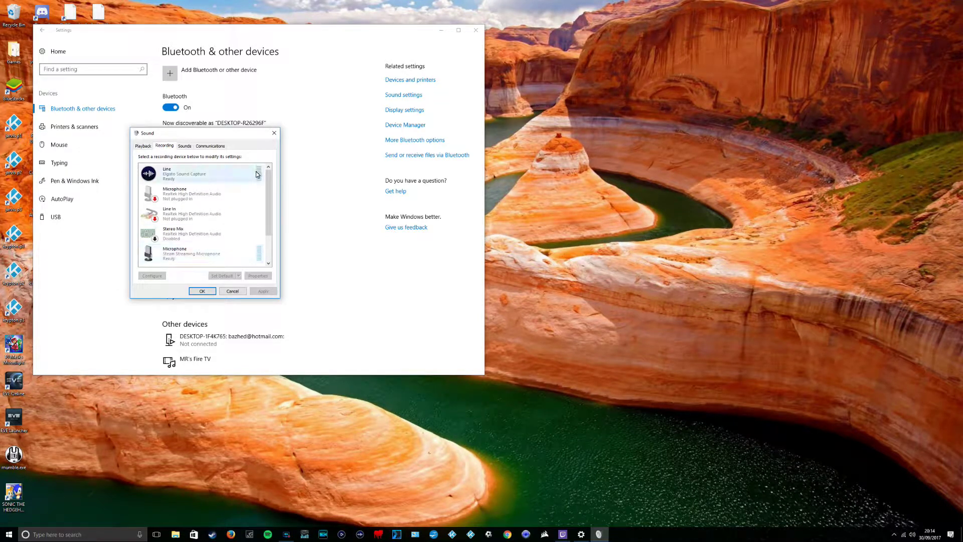
{"action": "left_click_drag", "start_coordinate": [268, 185], "coordinate": [269, 210]}
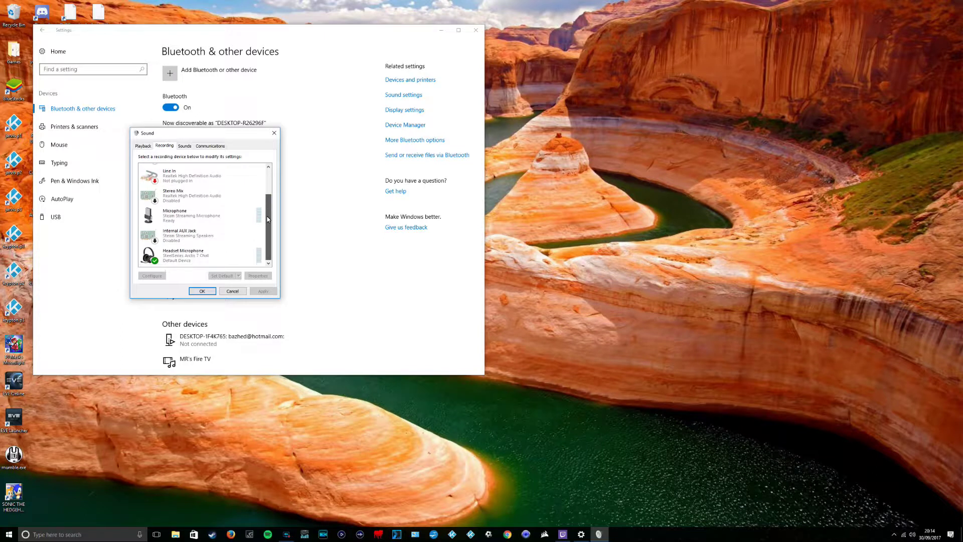
{"action": "right_click", "coordinate": [171, 261]}
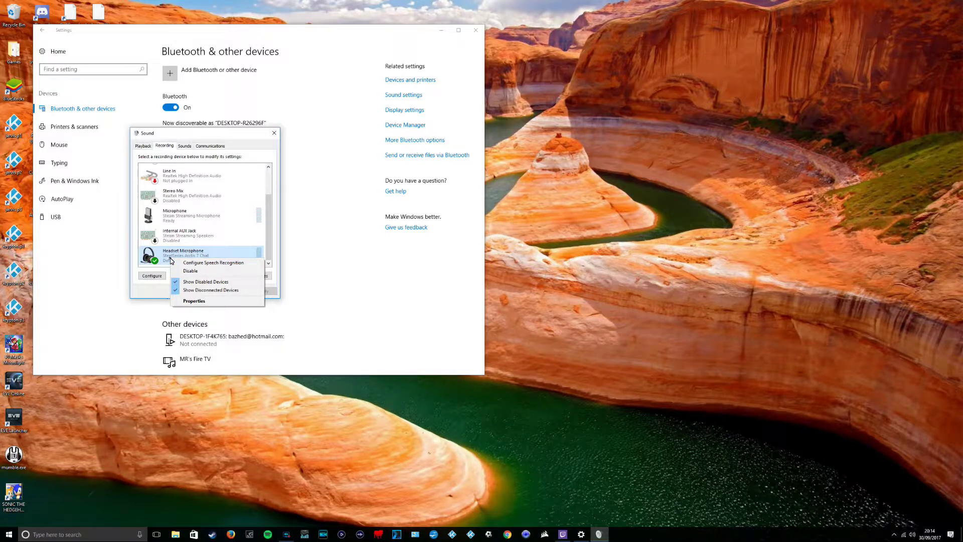
{"action": "left_click", "coordinate": [173, 263]}
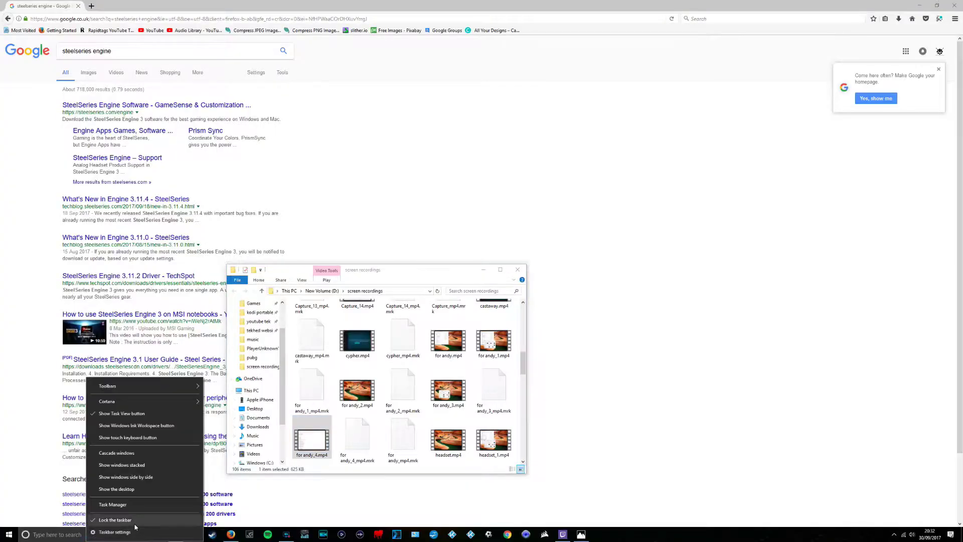
Close the open menu and File Explorer window
{"action": "left_click", "coordinate": [561, 464]}
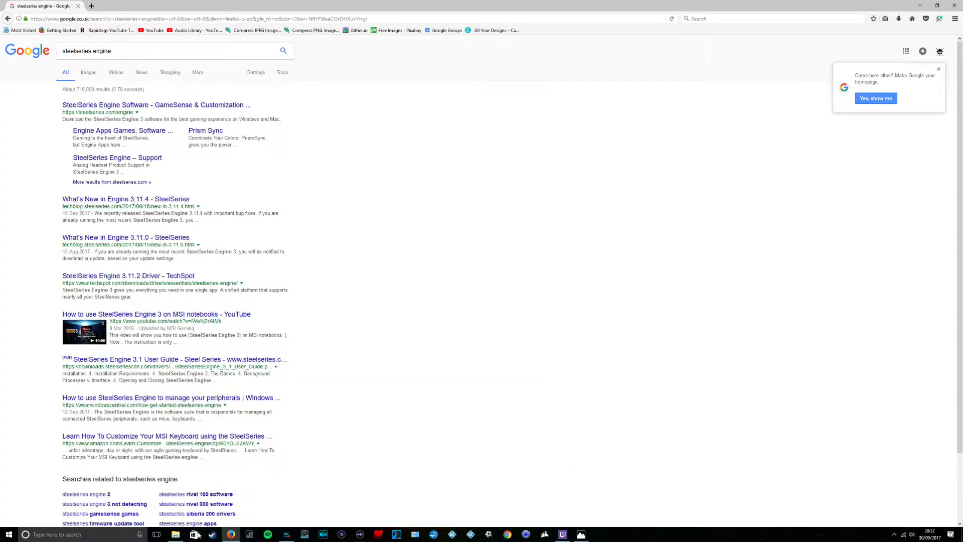
{"action": "right_click", "coordinate": [171, 536]}
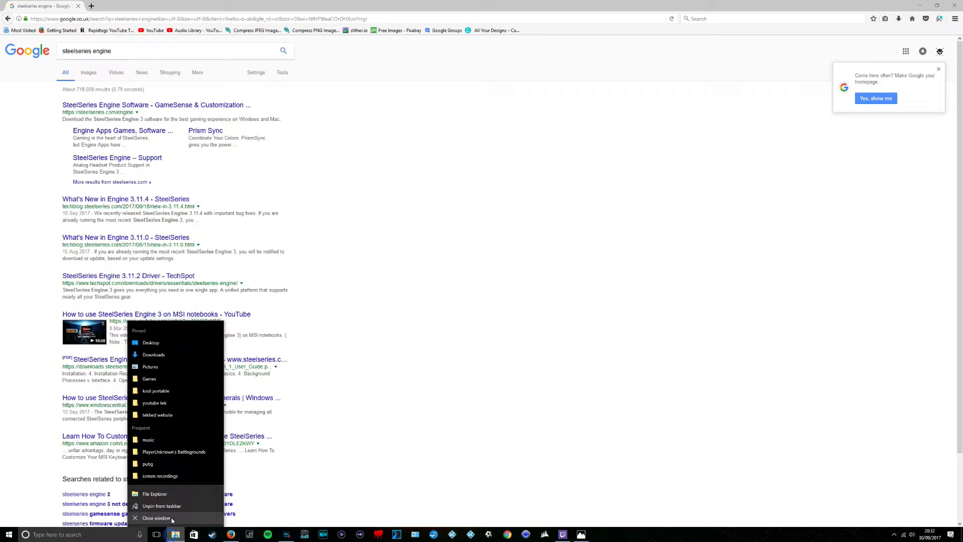
{"action": "key", "text": "Escape"}
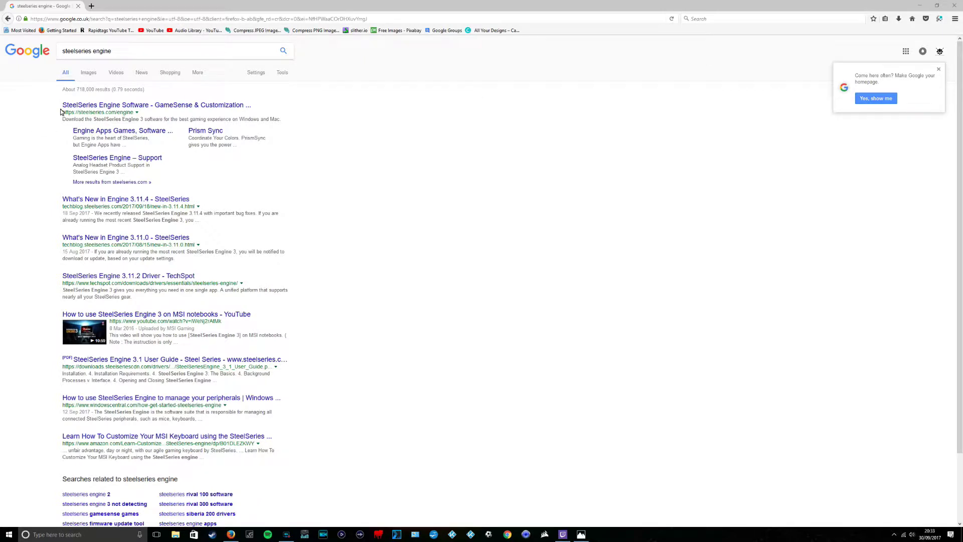
Save the Windows installer SteelSeriesEngine3.11.4Setup.exe from the SteelSeries Engine page and check its progress
{"action": "left_click", "coordinate": [115, 106]}
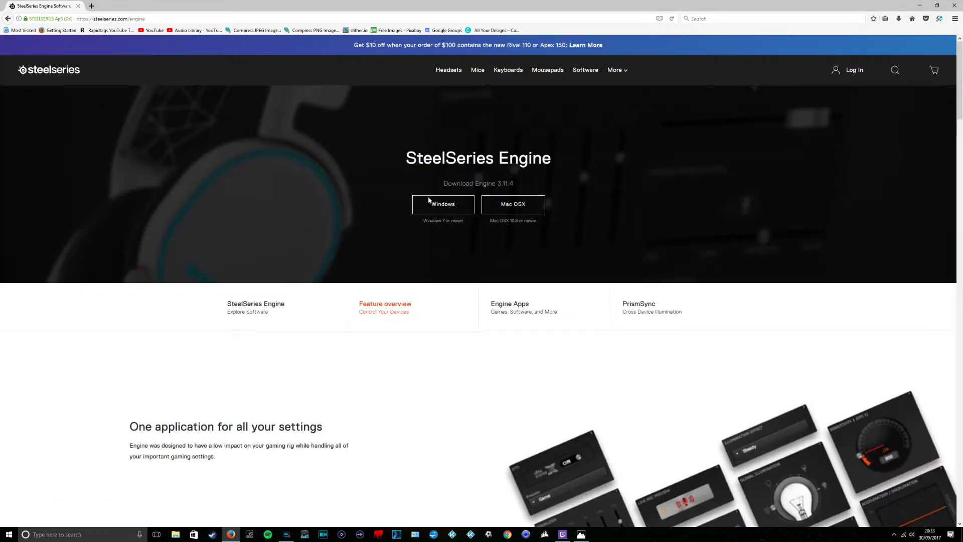
{"action": "left_click", "coordinate": [420, 214]}
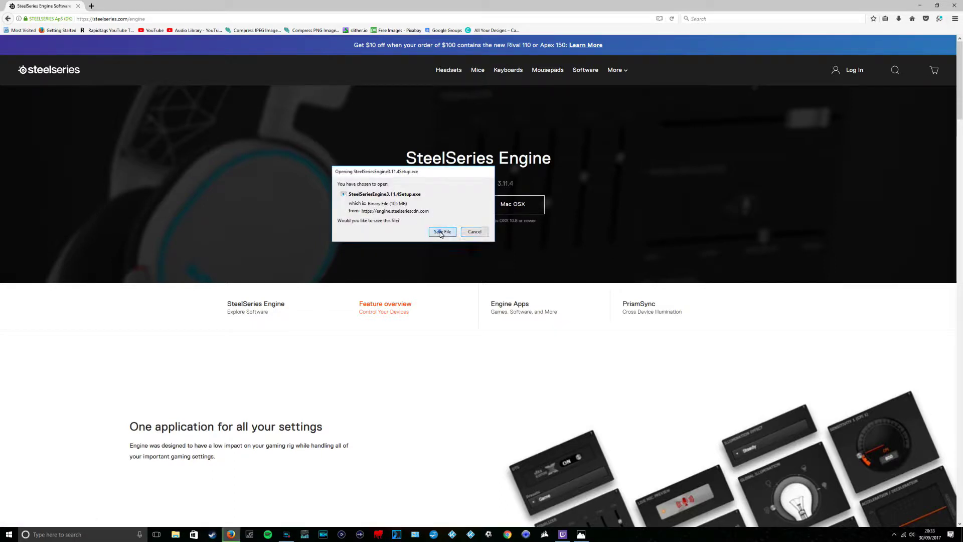
{"action": "left_click", "coordinate": [440, 232]}
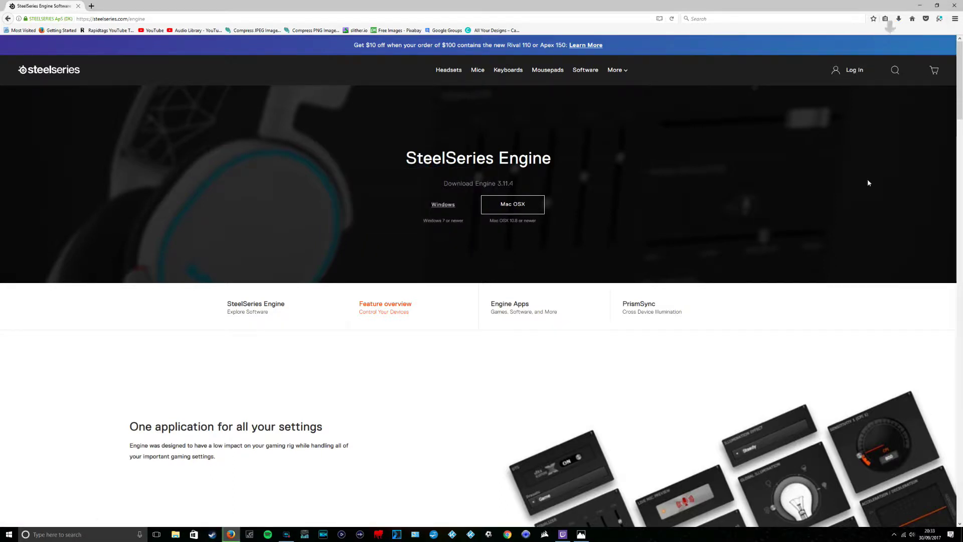
{"action": "left_click", "coordinate": [897, 19]}
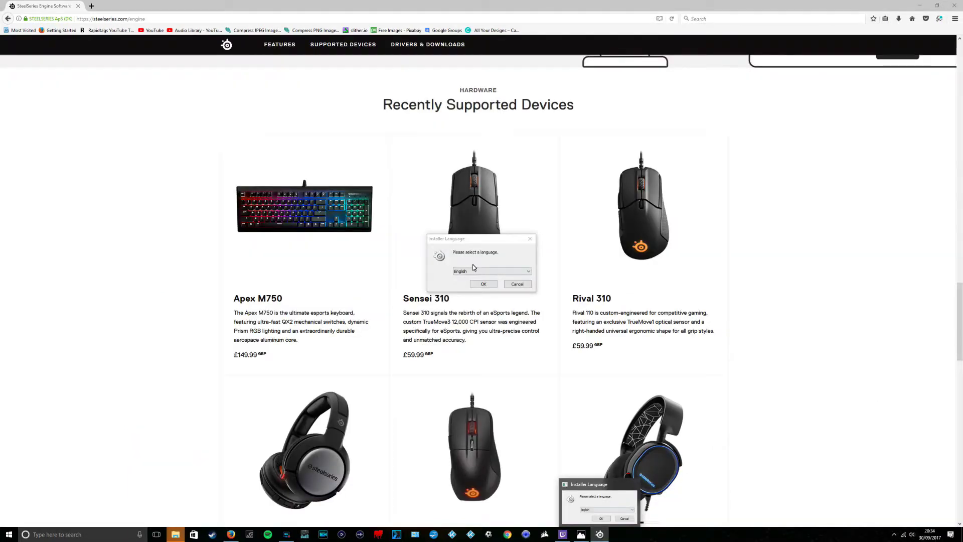
Install SteelSeries Engine 3.11.4 in English through to Finish so the Engine launches
{"action": "left_click", "coordinate": [479, 285]}
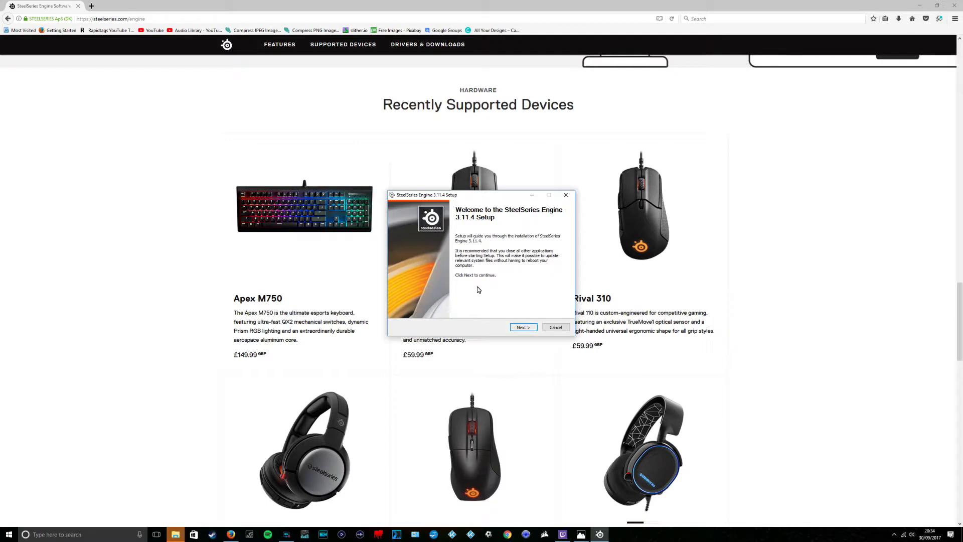
{"action": "key", "text": "Return"}
{"action": "key", "text": "Return"}
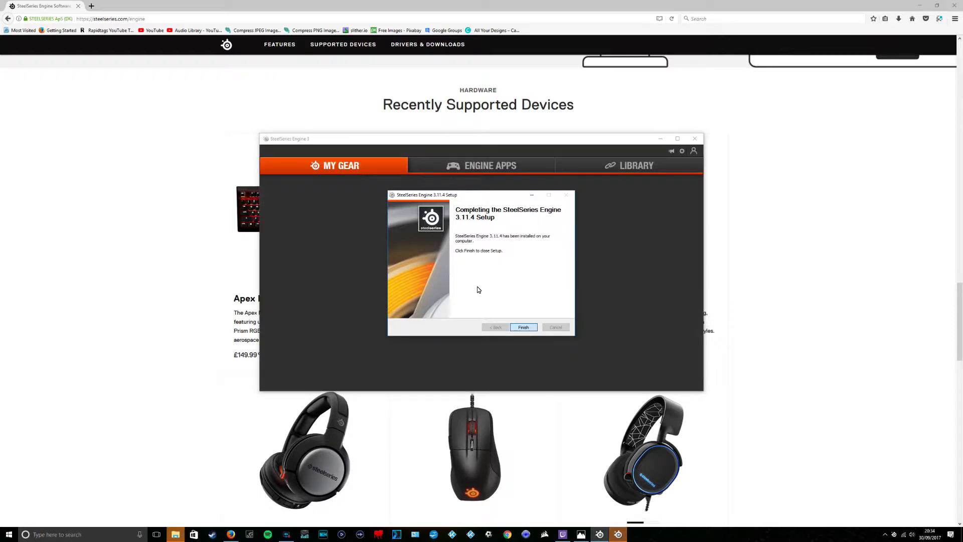
{"action": "key", "text": "Return"}
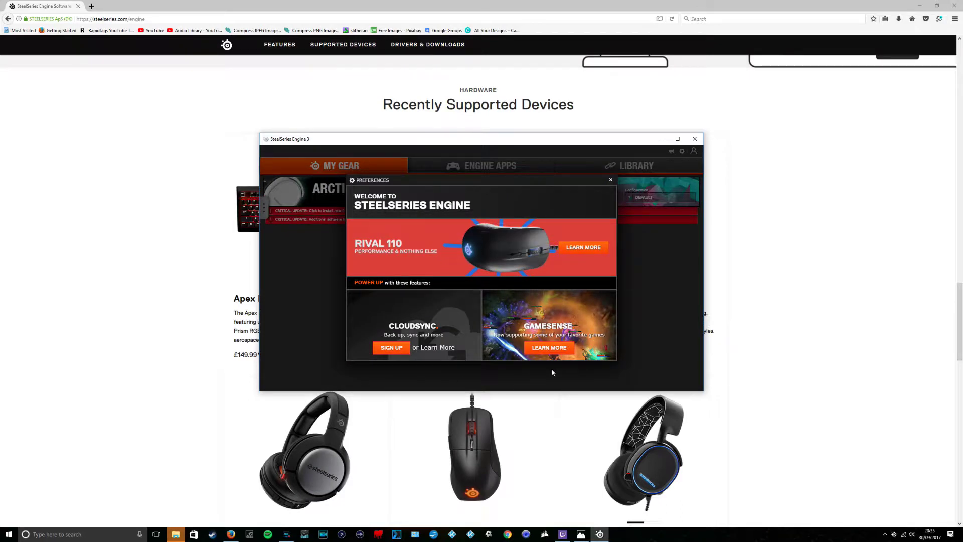
Dismiss the welcome popup, maximize Engine, review the configurations and gear menu, then open Arctis 7 settings
{"action": "left_click", "coordinate": [612, 180]}
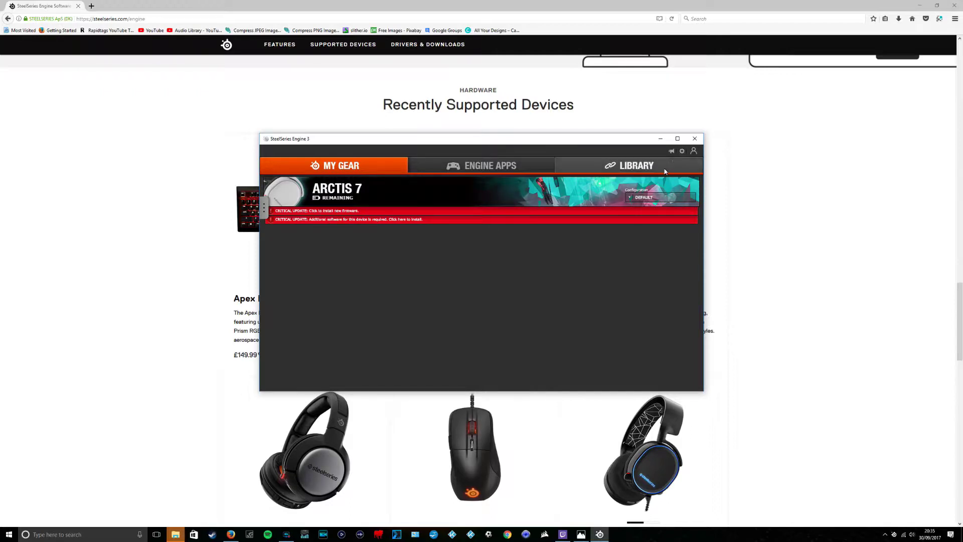
{"action": "left_click", "coordinate": [677, 138]}
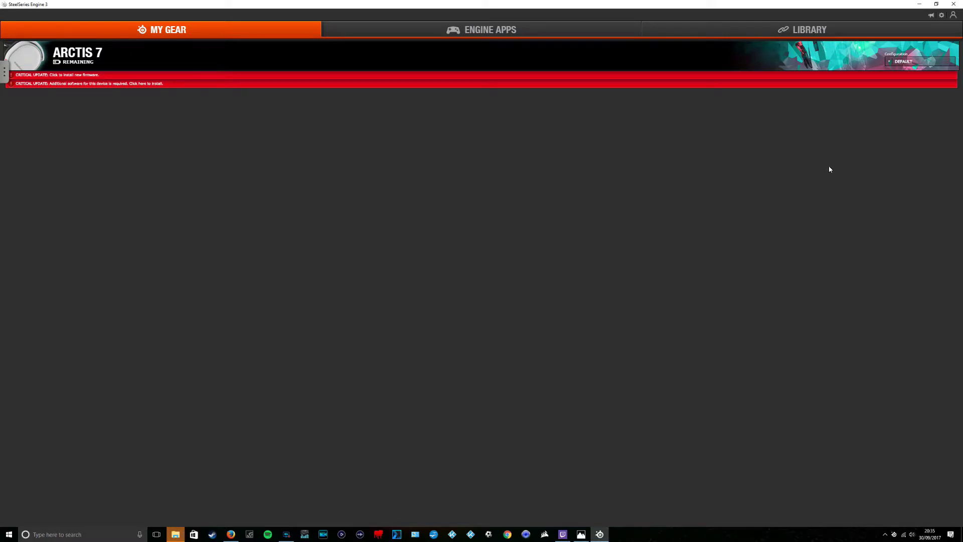
{"action": "left_click", "coordinate": [901, 61]}
{"action": "left_click", "coordinate": [890, 62]}
{"action": "left_click", "coordinate": [890, 62]}
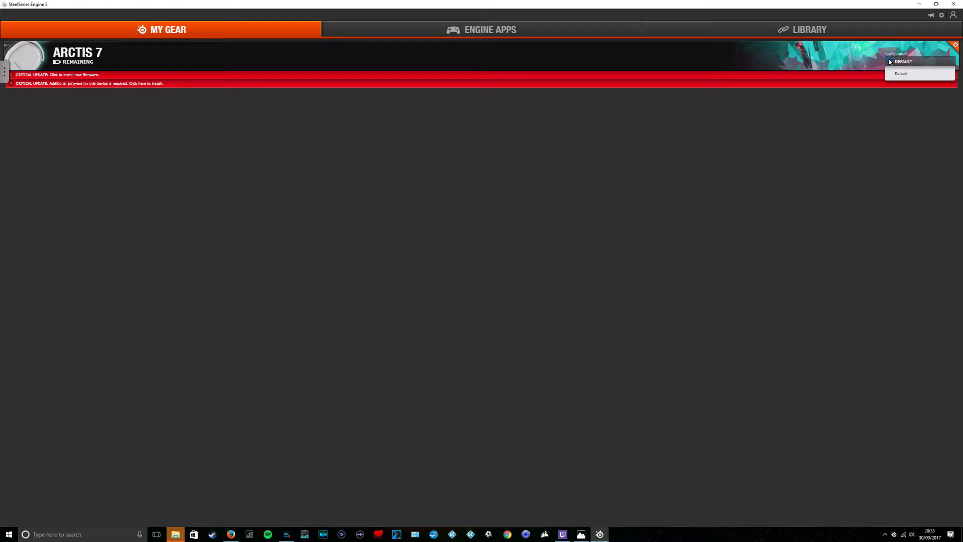
{"action": "left_click", "coordinate": [890, 62]}
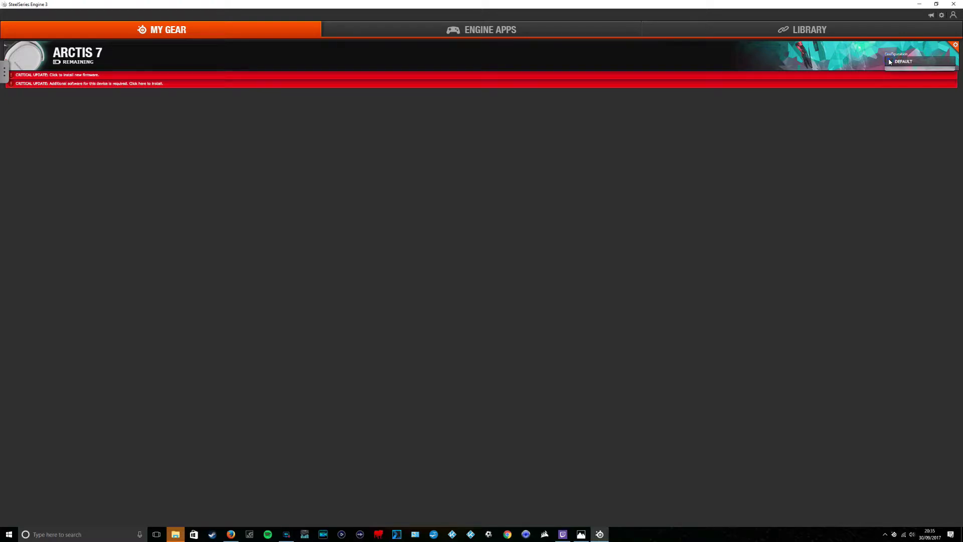
{"action": "left_click", "coordinate": [954, 45]}
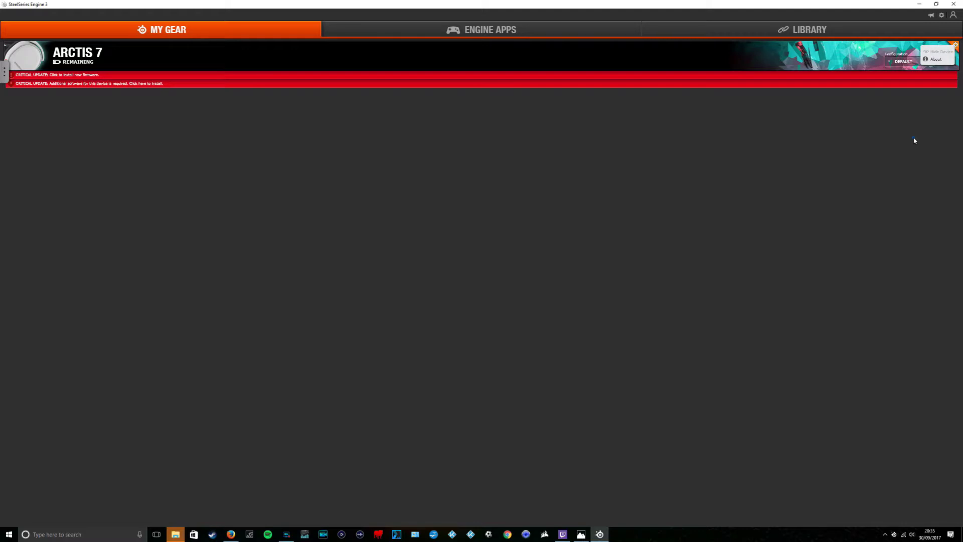
{"action": "left_click", "coordinate": [21, 65]}
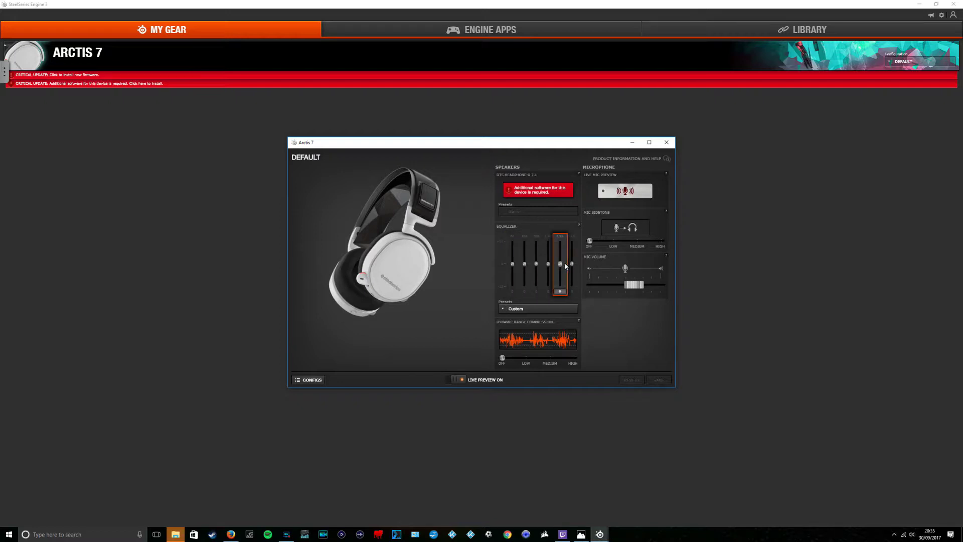
Apply the Immersion equalizer preset and raise the last EQ band slightly
{"action": "left_click", "coordinate": [503, 309]}
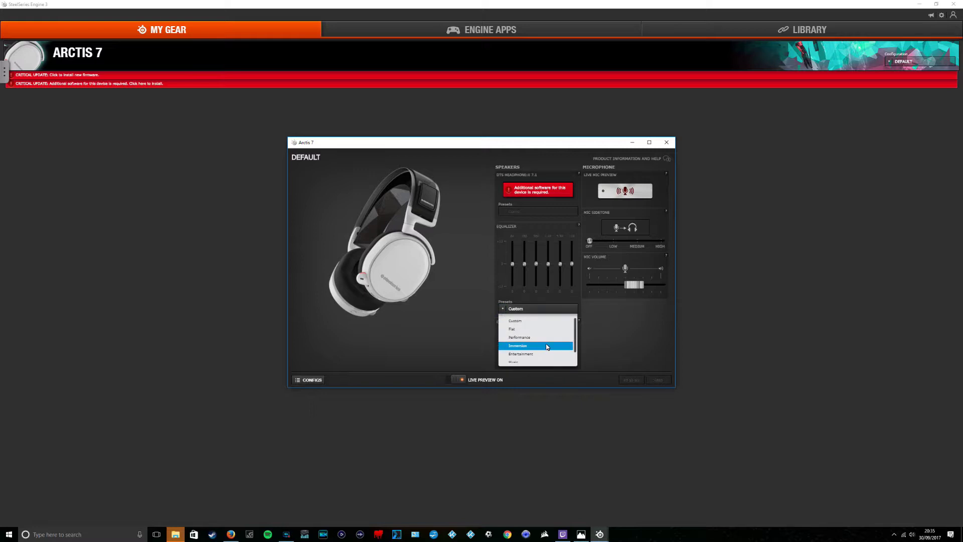
{"action": "scroll", "coordinate": [536, 337], "scroll_direction": "down", "scroll_amount": 1}
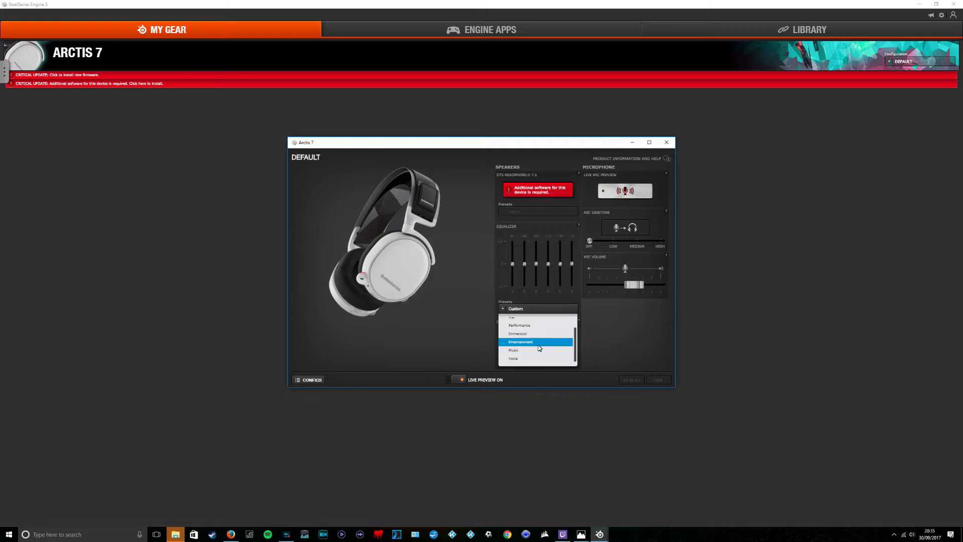
{"action": "left_click", "coordinate": [537, 334]}
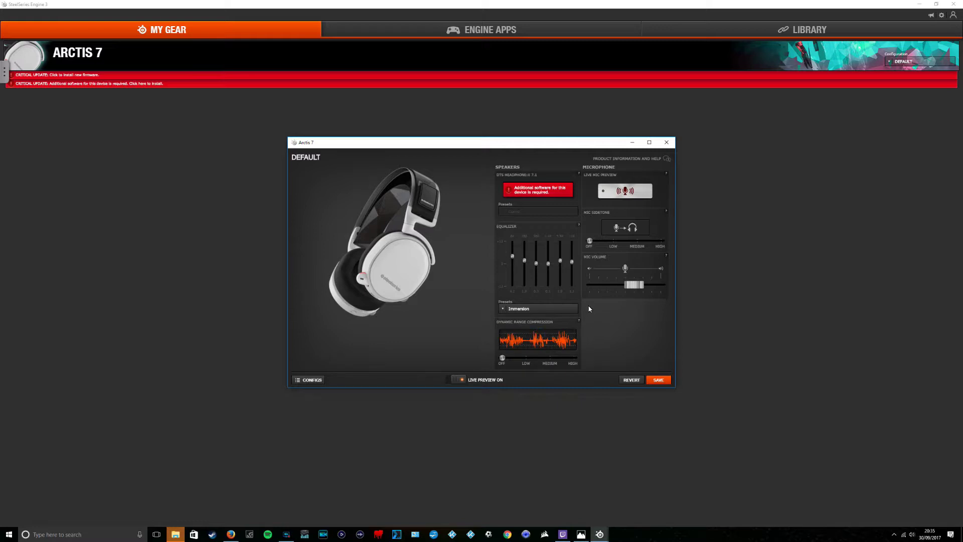
{"action": "mouse_move", "coordinate": [516, 260]}
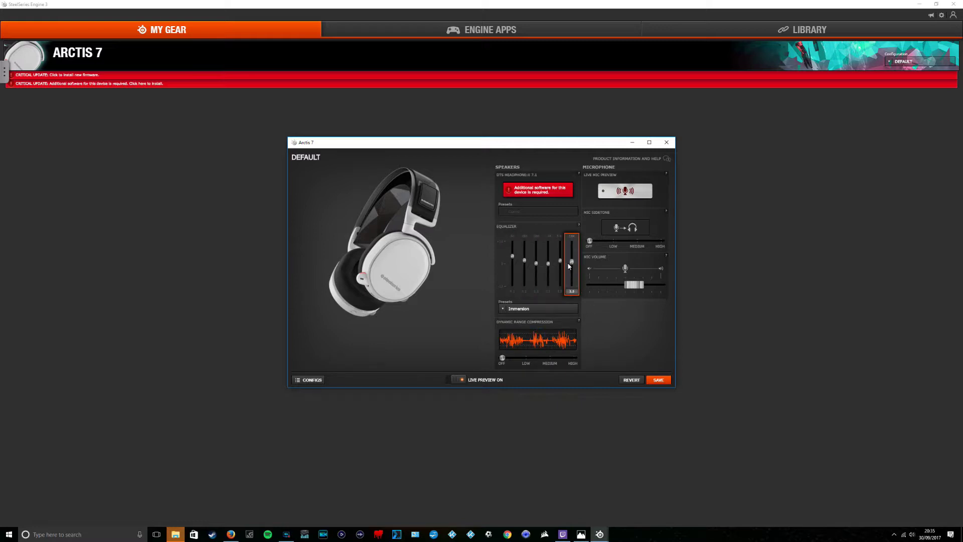
{"action": "left_click_drag", "start_coordinate": [570, 263], "coordinate": [570, 258]}
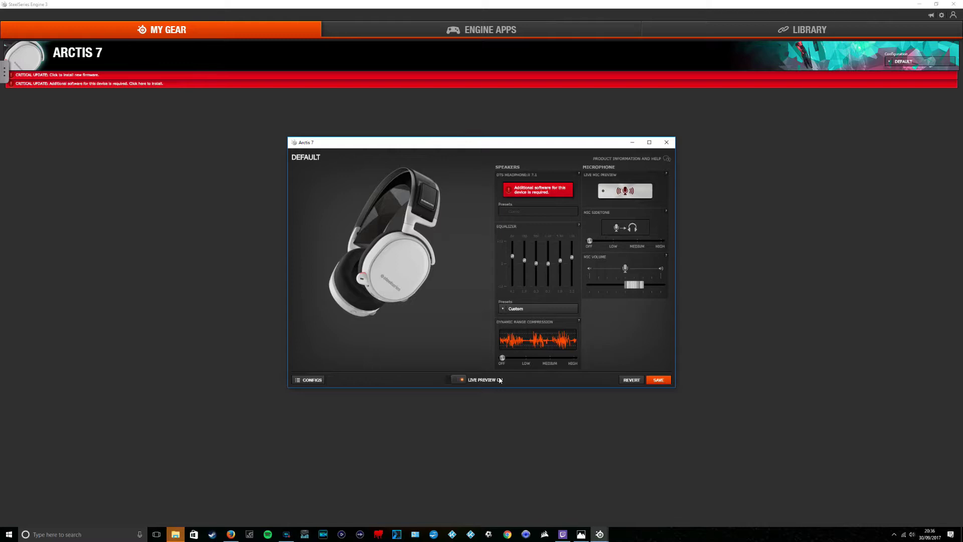
Toggle Live Preview off and on, save the equalizer settings, and show the saved configurations
{"action": "left_click", "coordinate": [455, 380]}
{"action": "left_click", "coordinate": [456, 380]}
{"action": "left_click", "coordinate": [651, 380]}
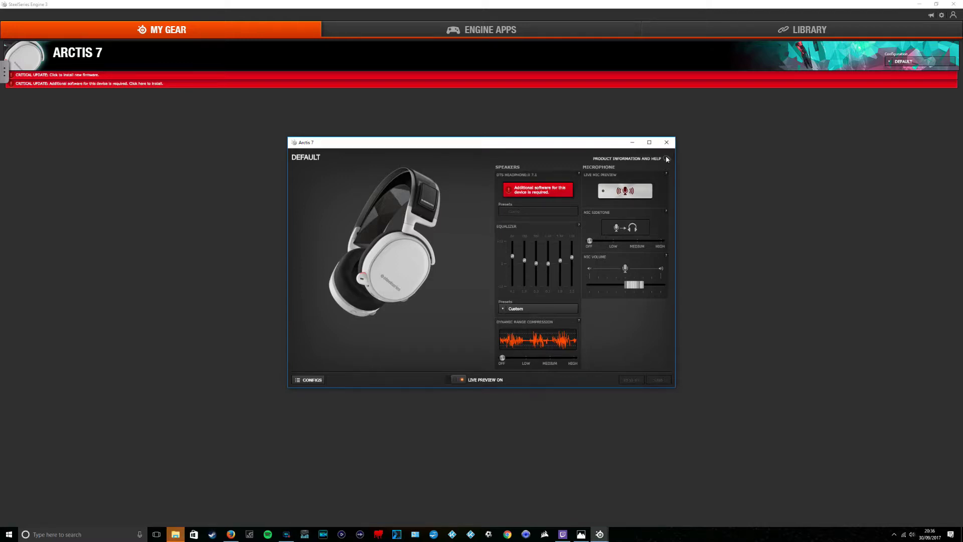
{"action": "left_click", "coordinate": [311, 379]}
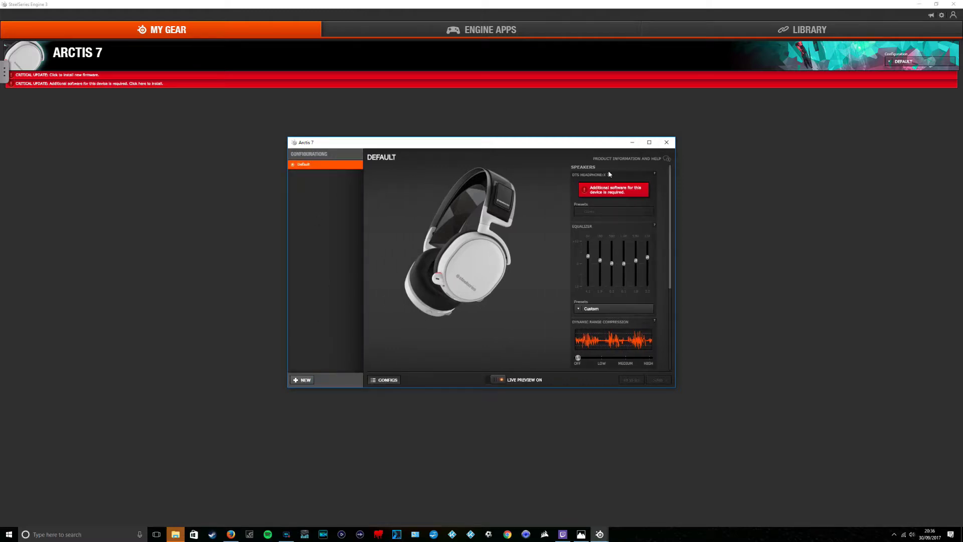